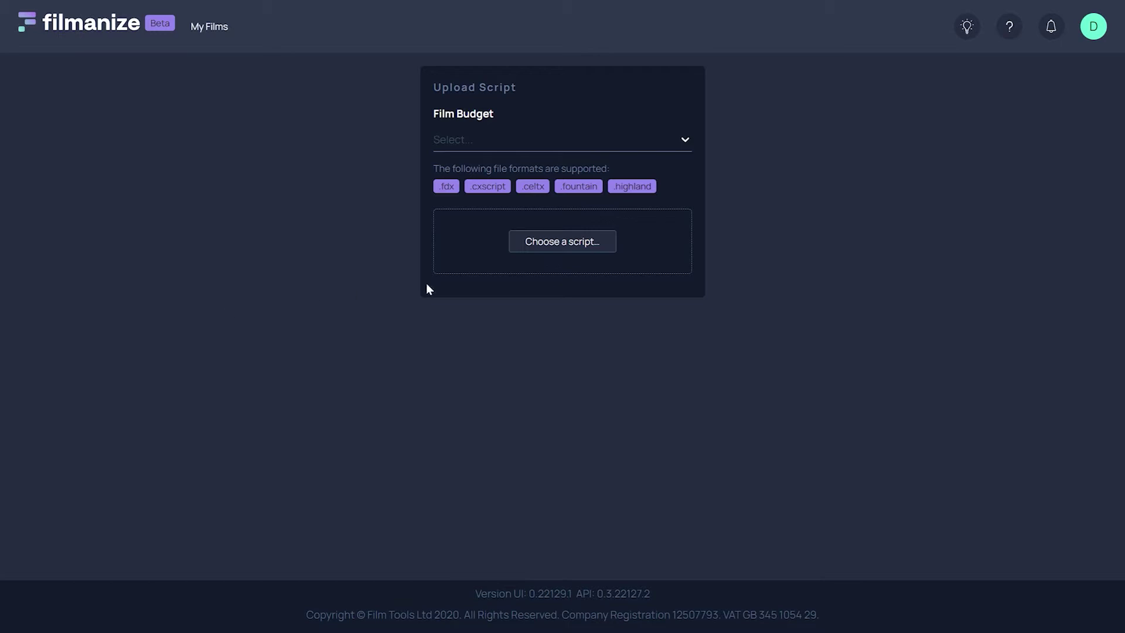
# Step: Set the film budget to £0 and upload the Noir Sample Script file
pyautogui.click(557, 140)
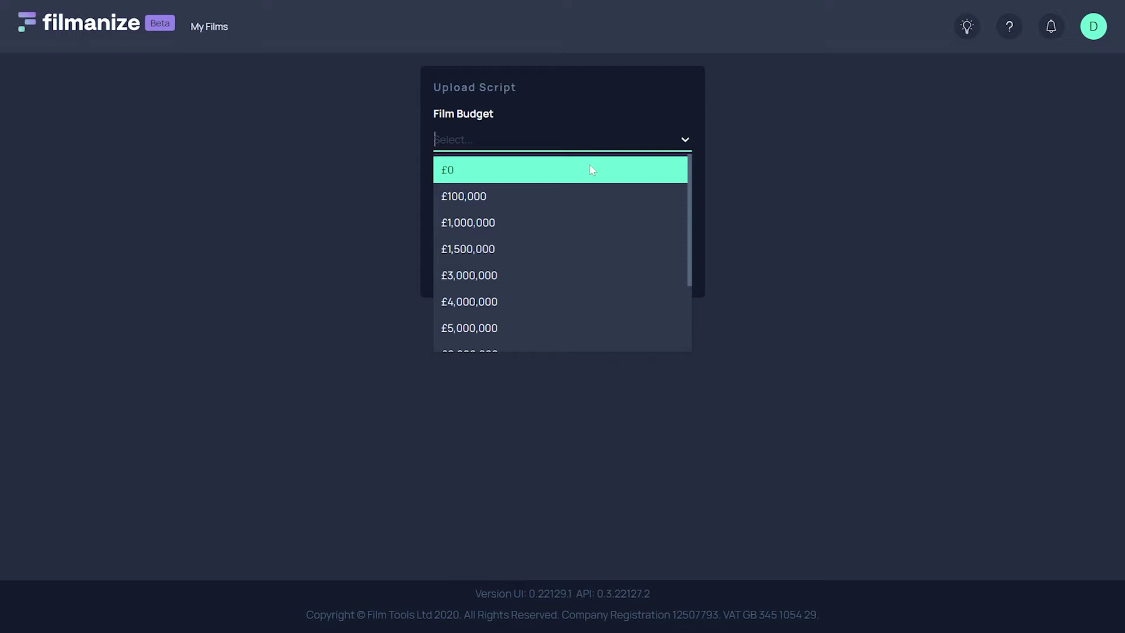
pyautogui.click(590, 166)
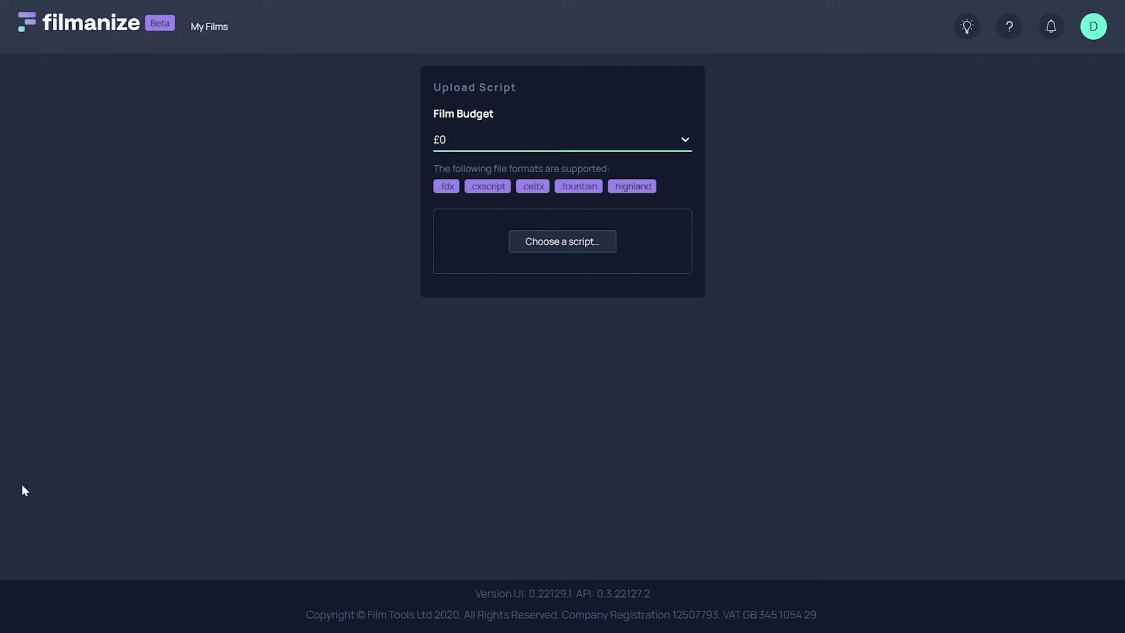
pyautogui.moveTo(20, 489); pyautogui.dragTo(478, 249)
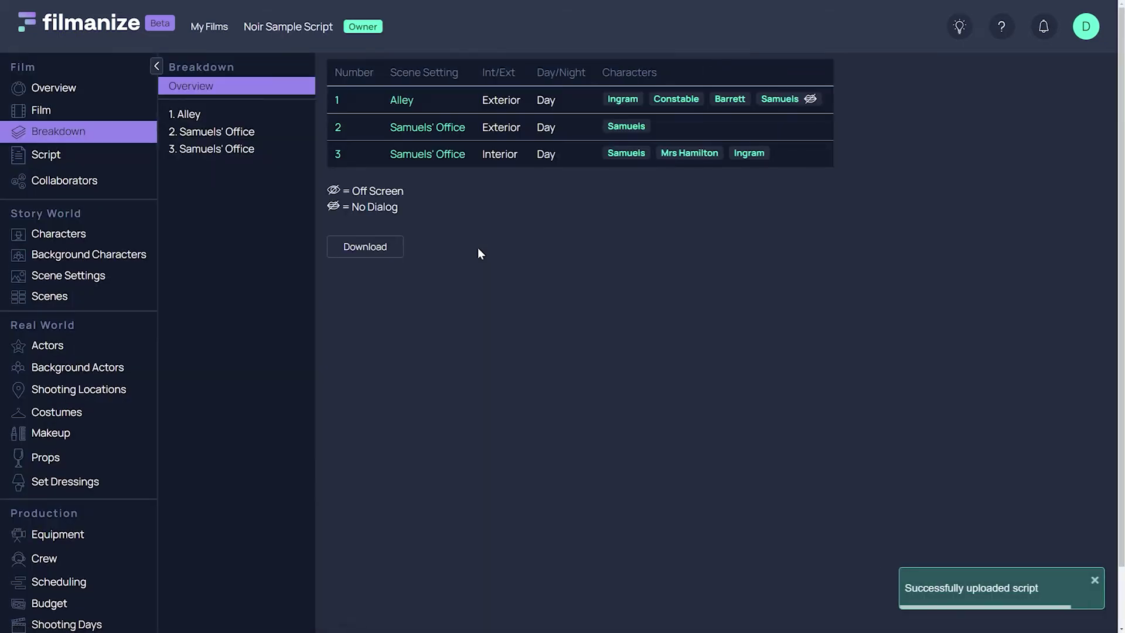
# Step: Look through the breakdown of each of the three scenes and return to the breakdown overview
pyautogui.click(275, 115)
pyautogui.click(274, 136)
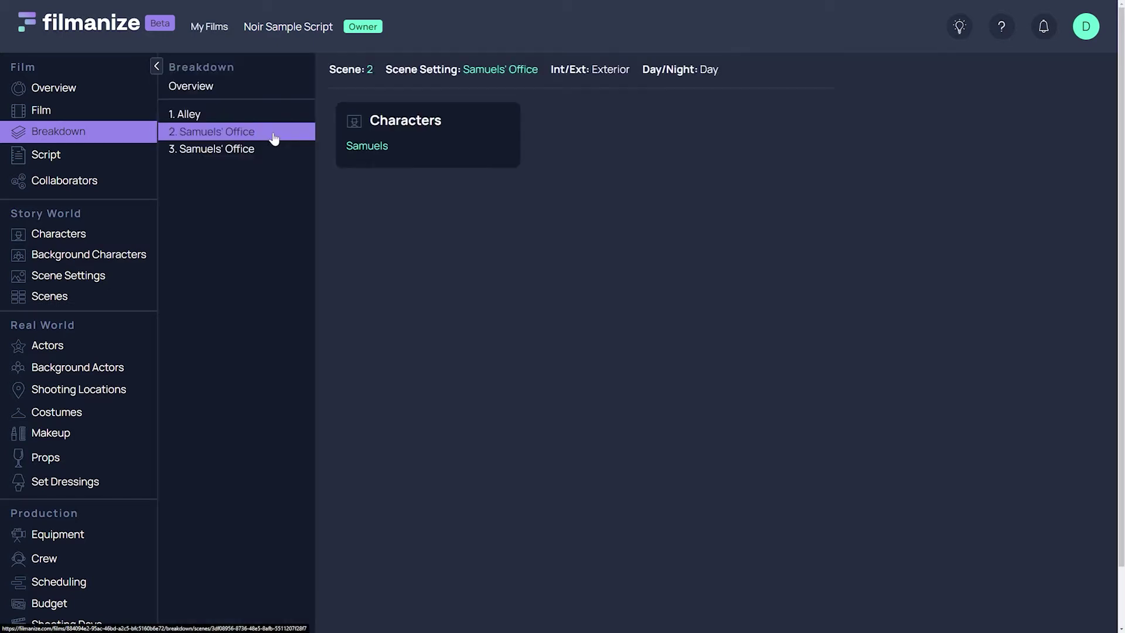
pyautogui.click(270, 153)
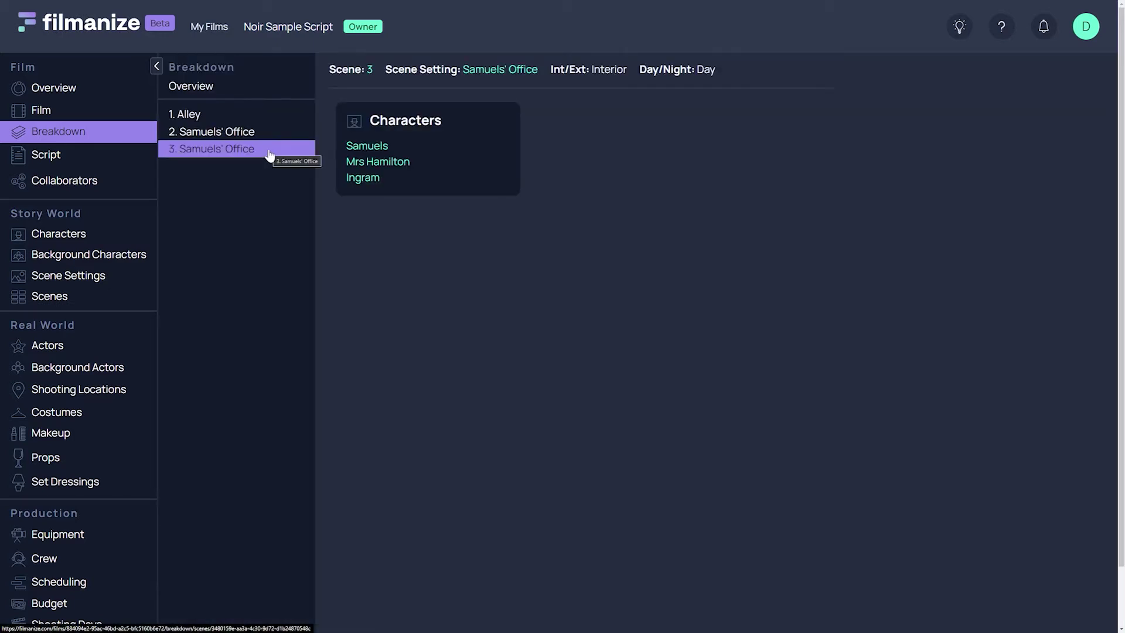
pyautogui.click(268, 134)
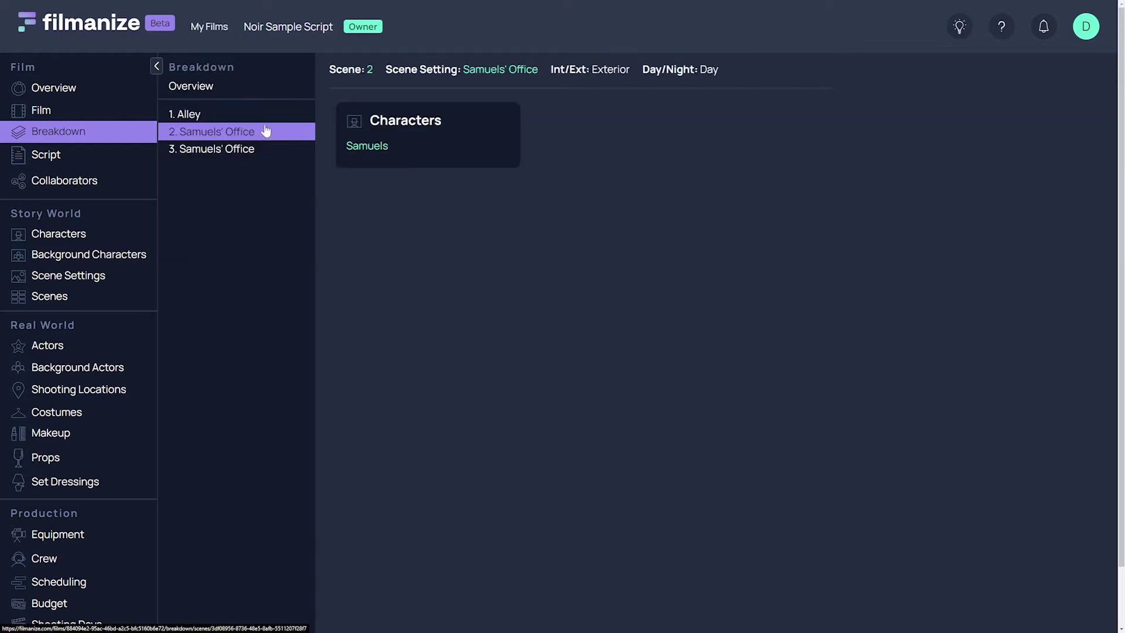
pyautogui.click(264, 117)
pyautogui.click(259, 96)
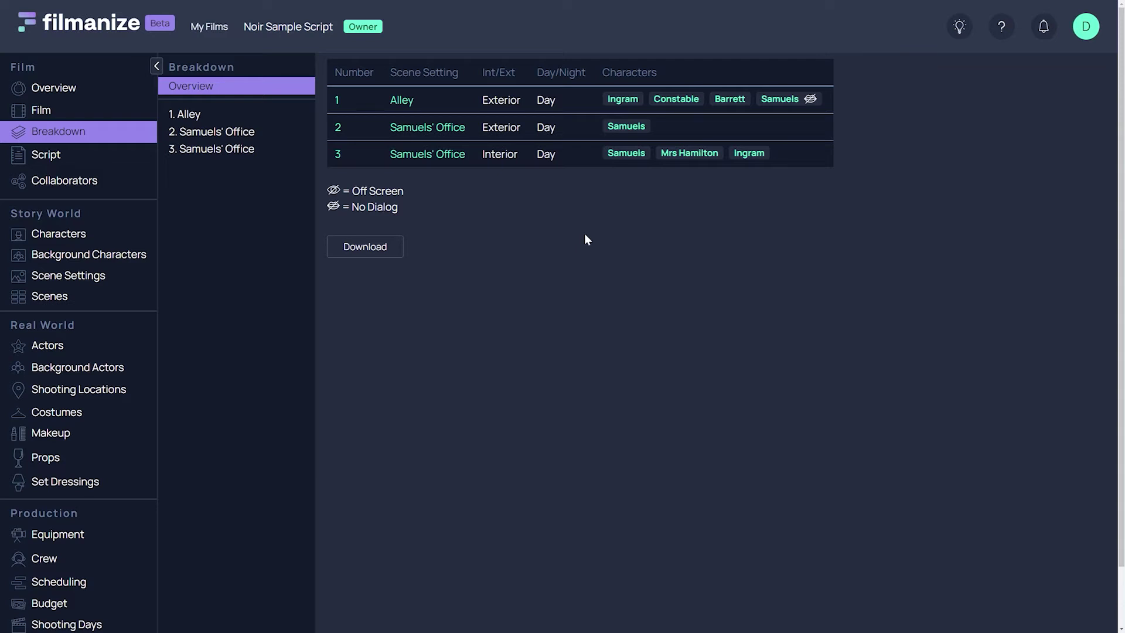
# Step: Delete the no-dialog character Samuels from scene 1, Alley, and return to the breakdown overview
pyautogui.click(779, 101)
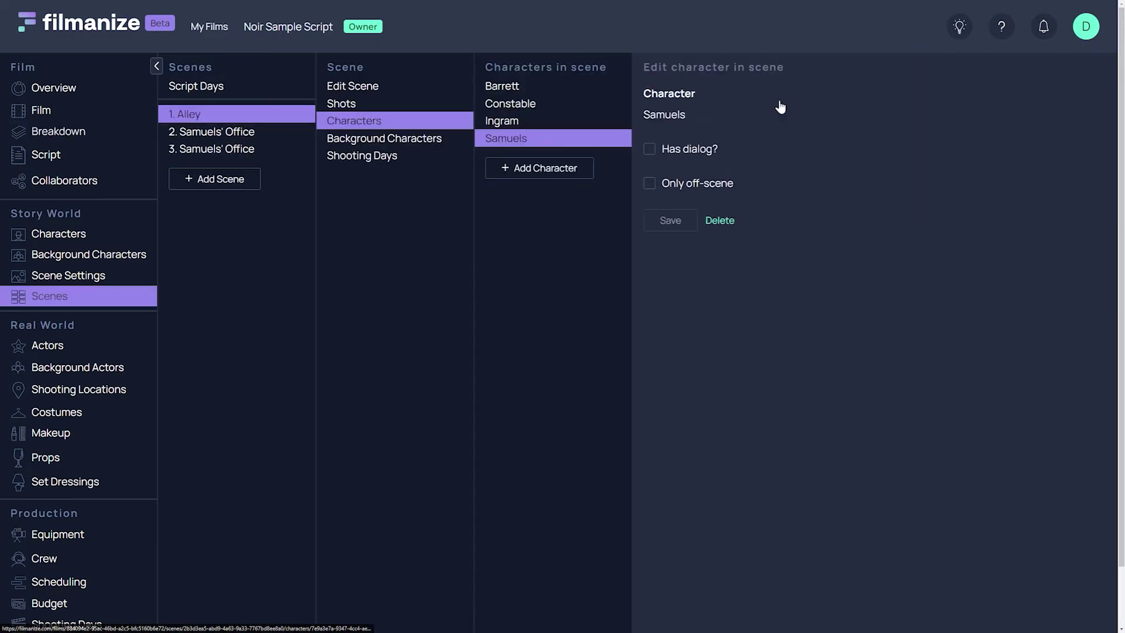
pyautogui.click(720, 226)
pyautogui.click(387, 366)
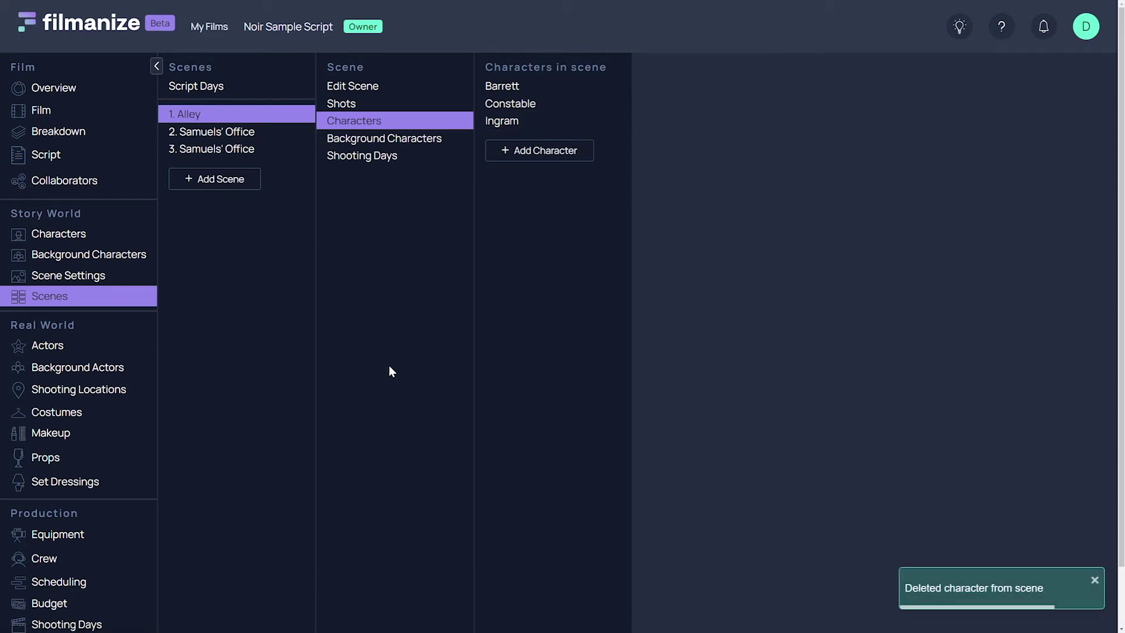
pyautogui.click(71, 135)
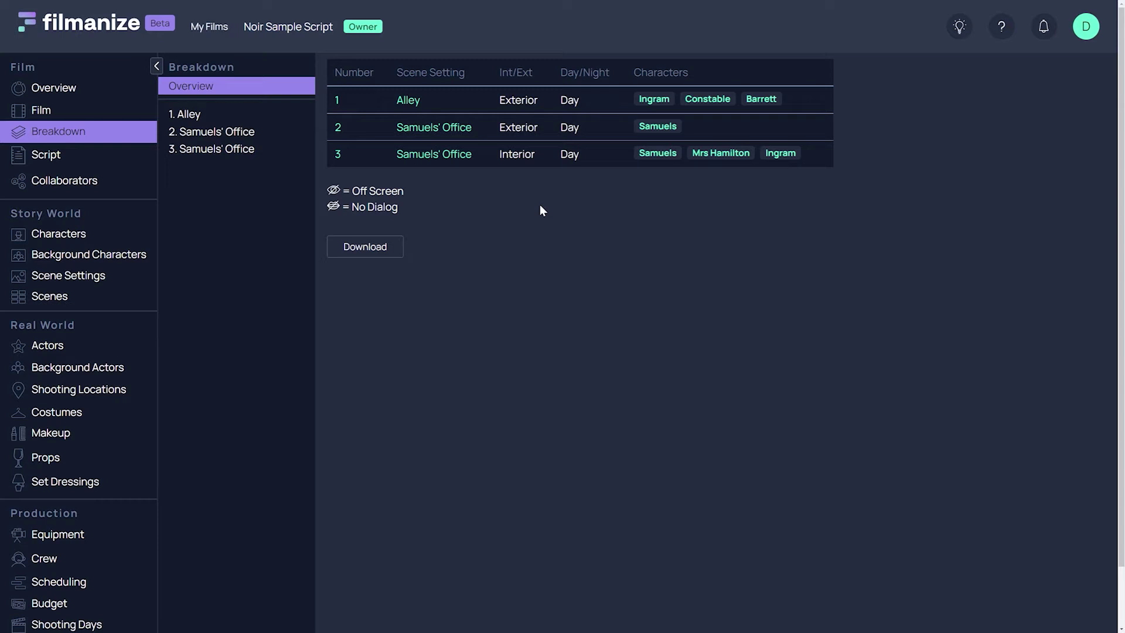
# Step: Mark "signboards" in the script's Alley scene as a set dressing with the acquisition method Buy, and save it
pyautogui.click(107, 167)
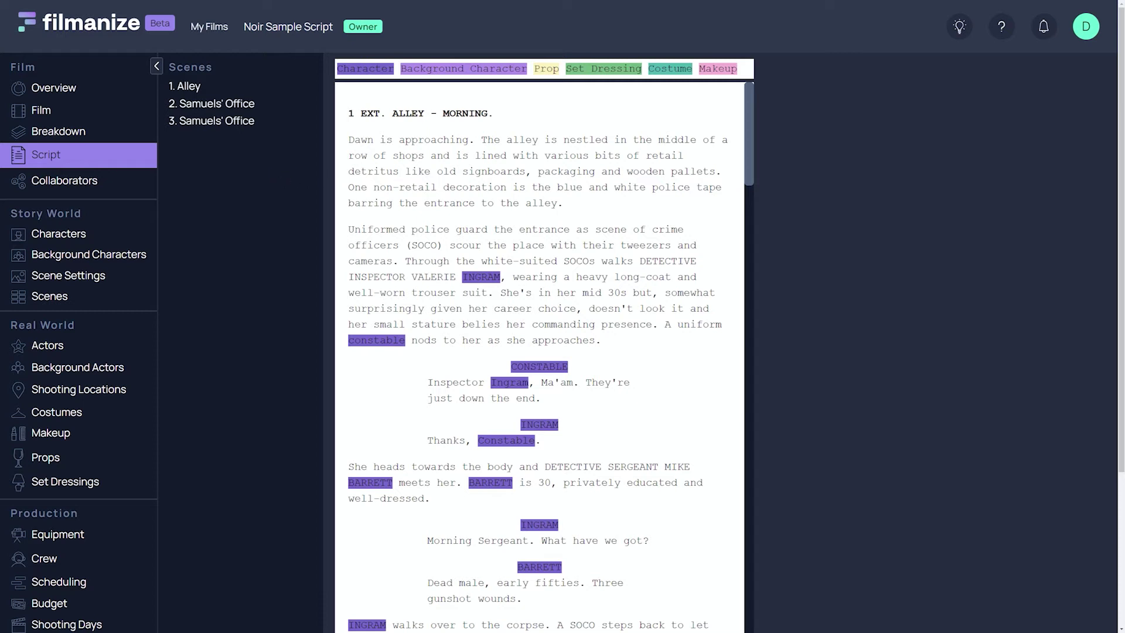
pyautogui.moveTo(463, 171); pyautogui.dragTo(526, 171)
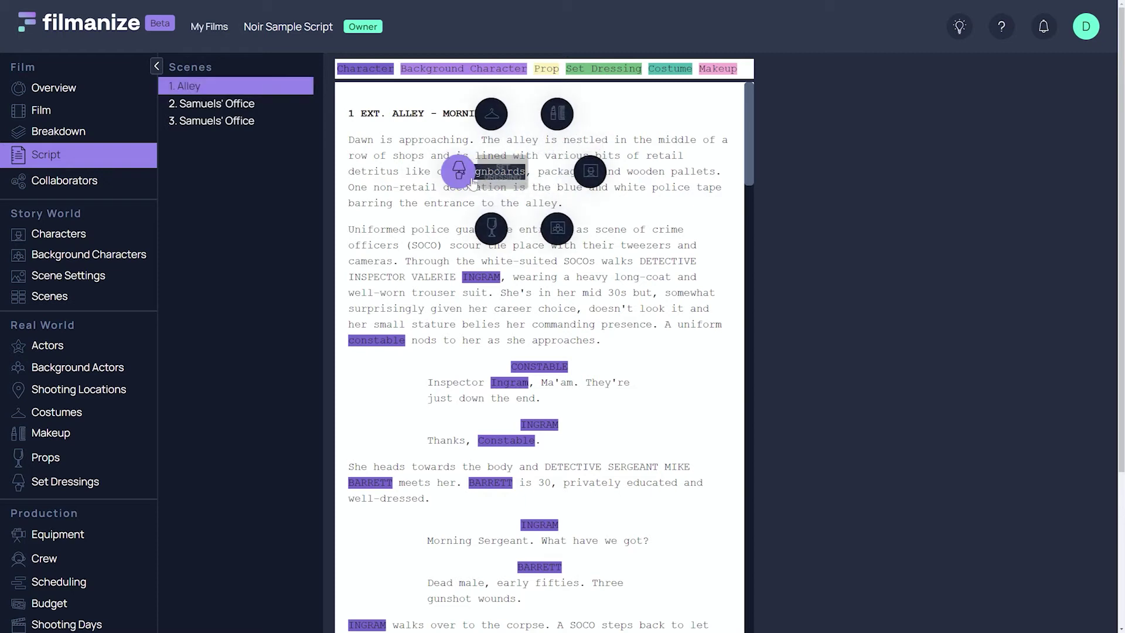
pyautogui.click(458, 171)
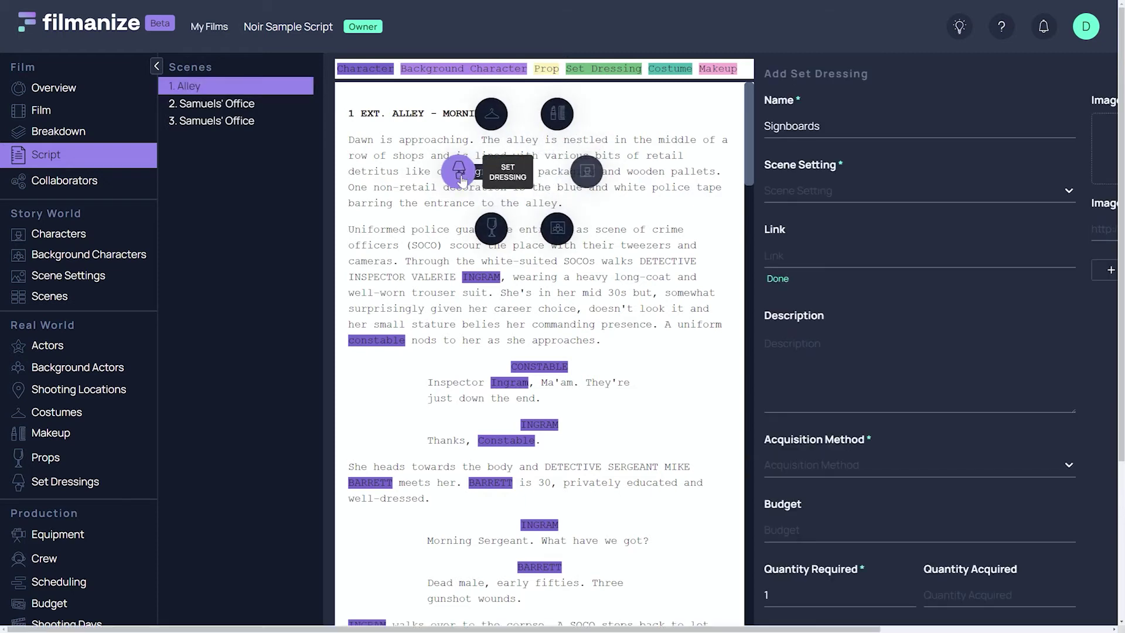
pyautogui.click(807, 459)
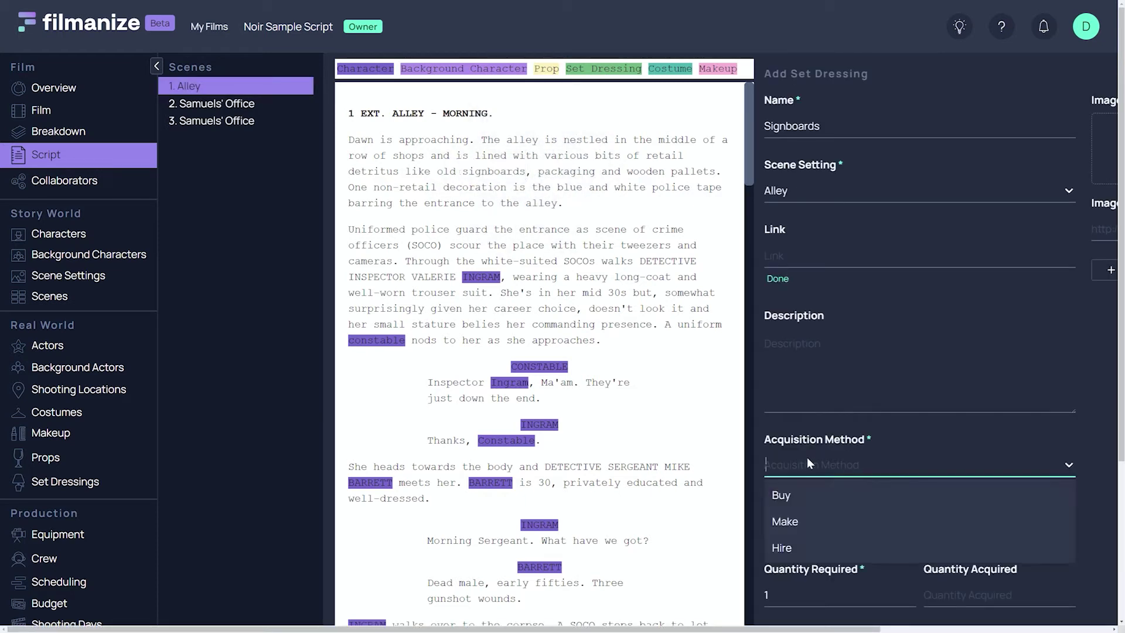
pyautogui.click(809, 492)
pyautogui.scroll(-3, 808, 492)
pyautogui.click(807, 489)
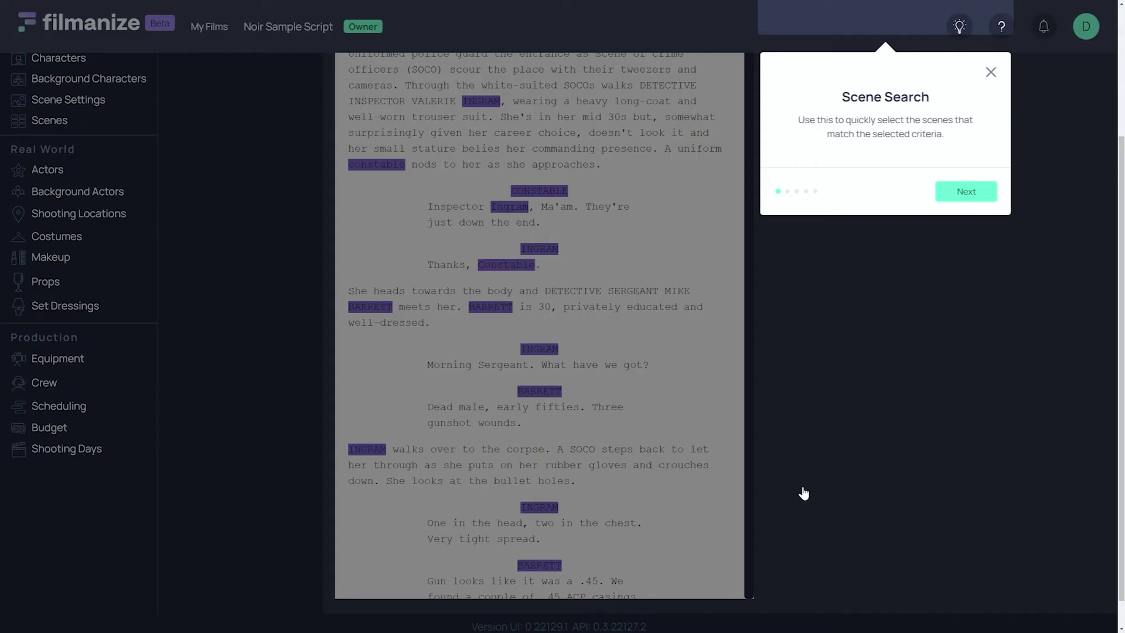
# Step: Go through the scene selection tips and assign the signboards to scene 1, Alley
pyautogui.click(981, 374)
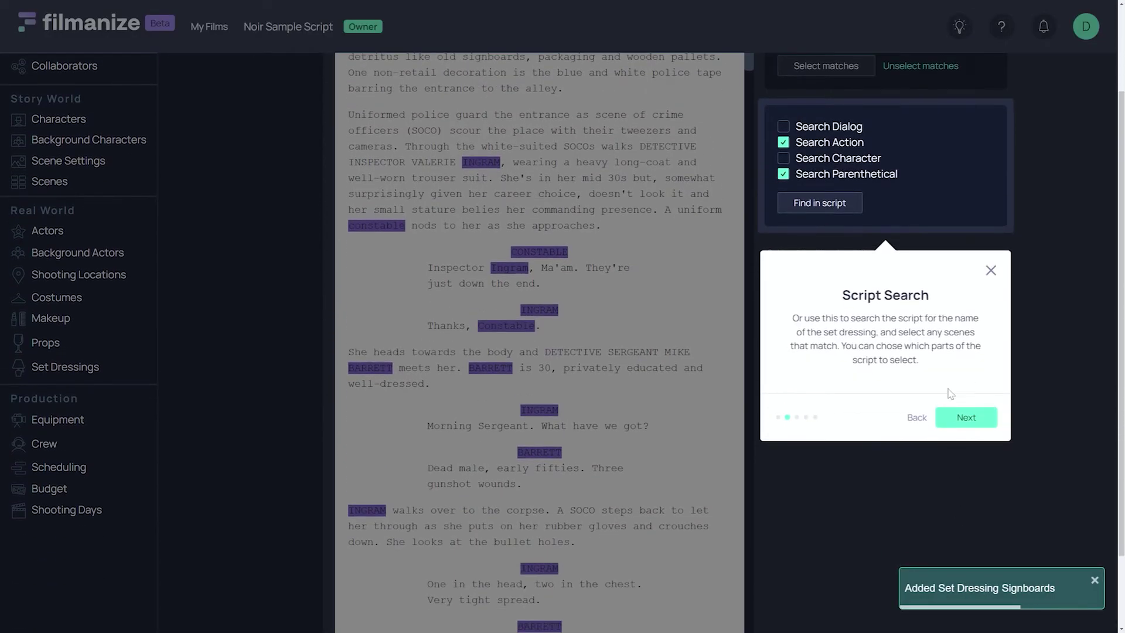
pyautogui.click(965, 419)
pyautogui.click(966, 386)
pyautogui.scroll(4, 918, 325)
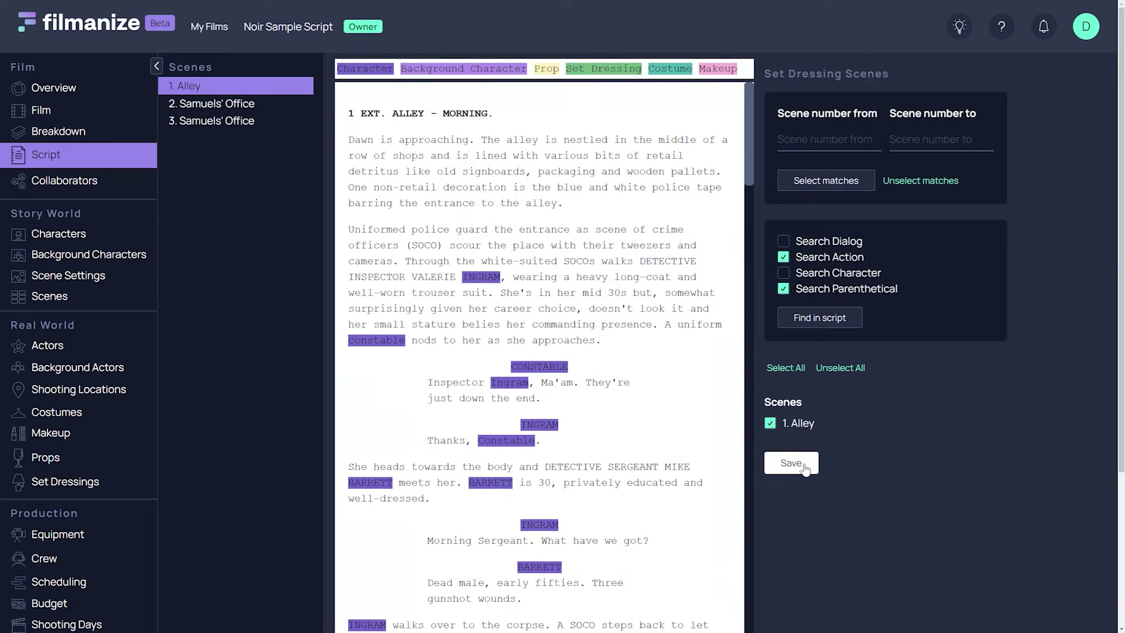
pyautogui.click(791, 463)
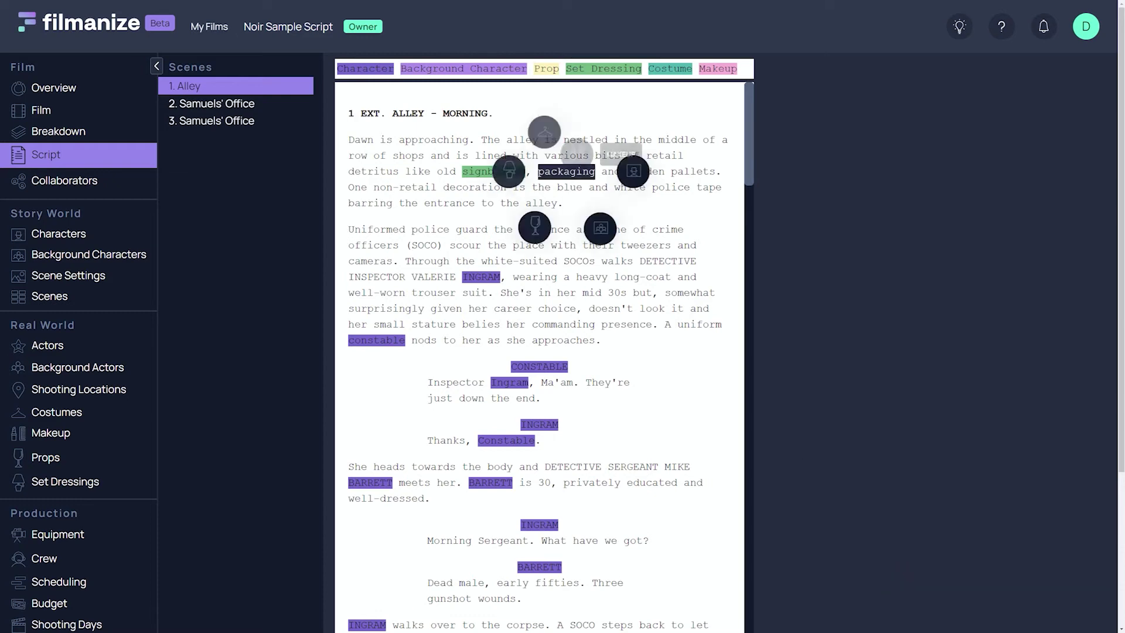
# Step: Add the packaging as a set dressing with the acquisition method Buy, and save SOCO as a background character
pyautogui.click(835, 489)
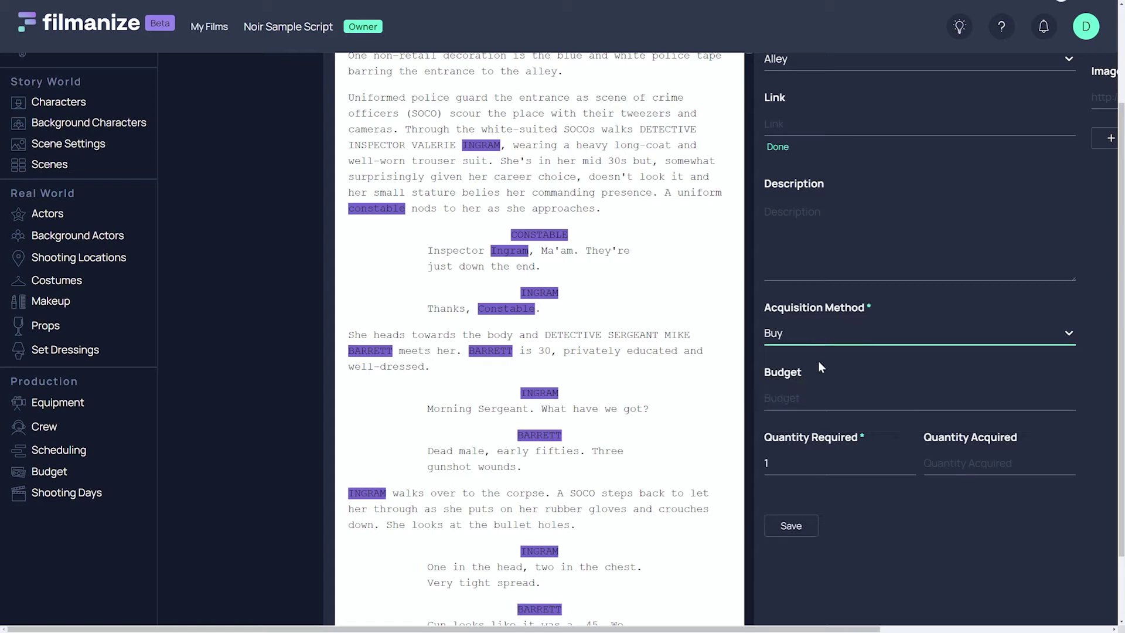
pyautogui.click(790, 331)
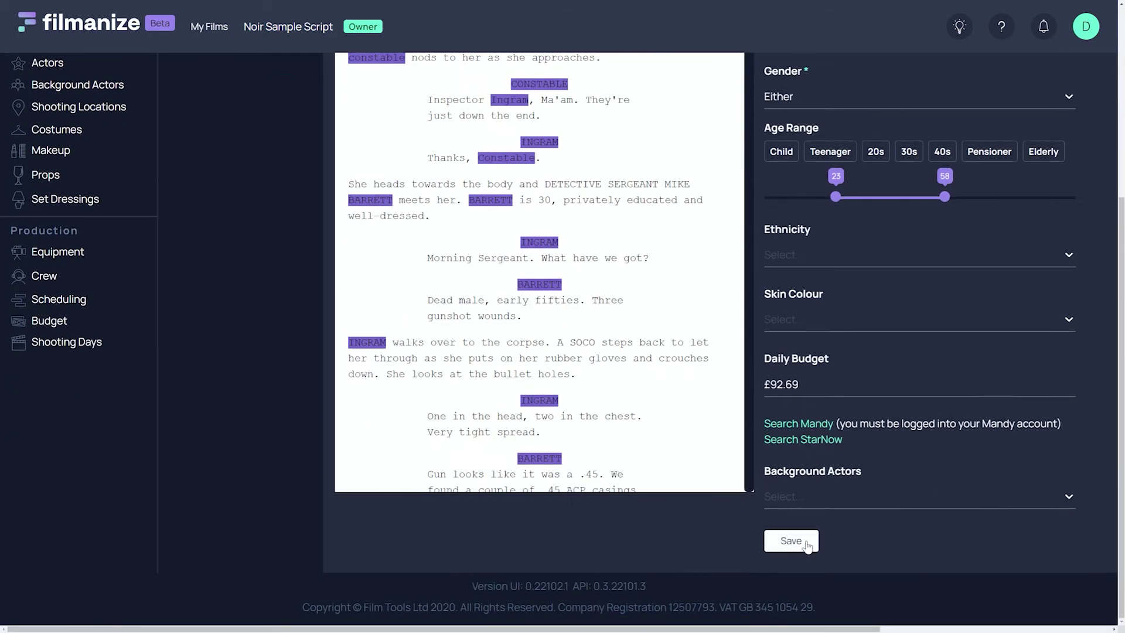
pyautogui.click(791, 539)
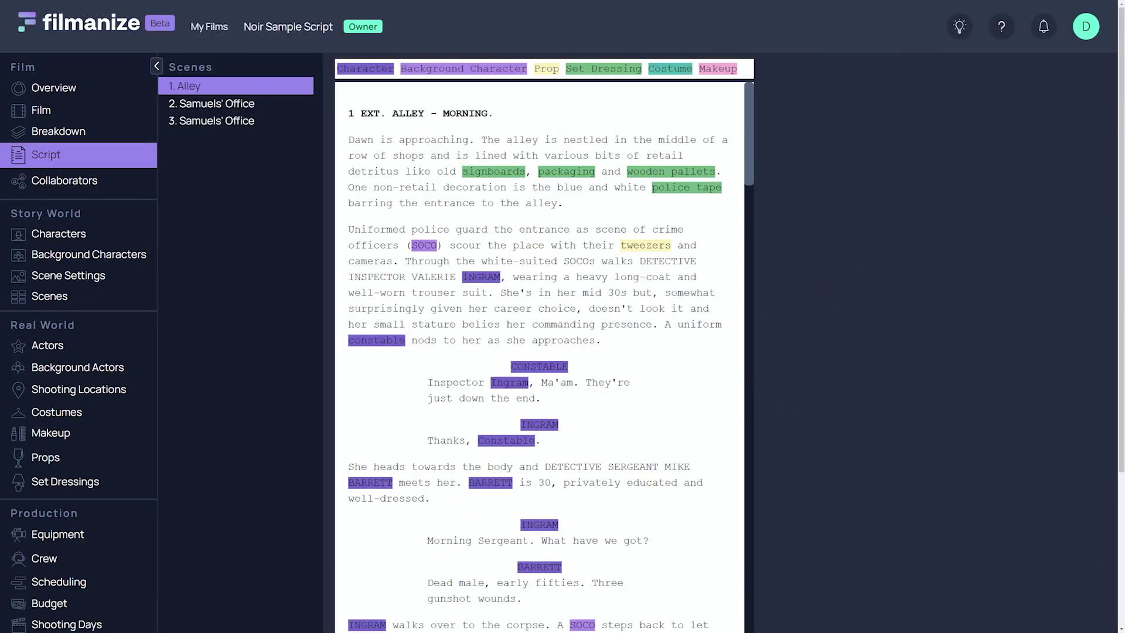
# Step: Mark "coat" in the script as a costume for Ingram, described as "Heavy and long", with the acquisition method Buy, and save it
pyautogui.doubleClick(658, 277)
pyautogui.click(914, 190)
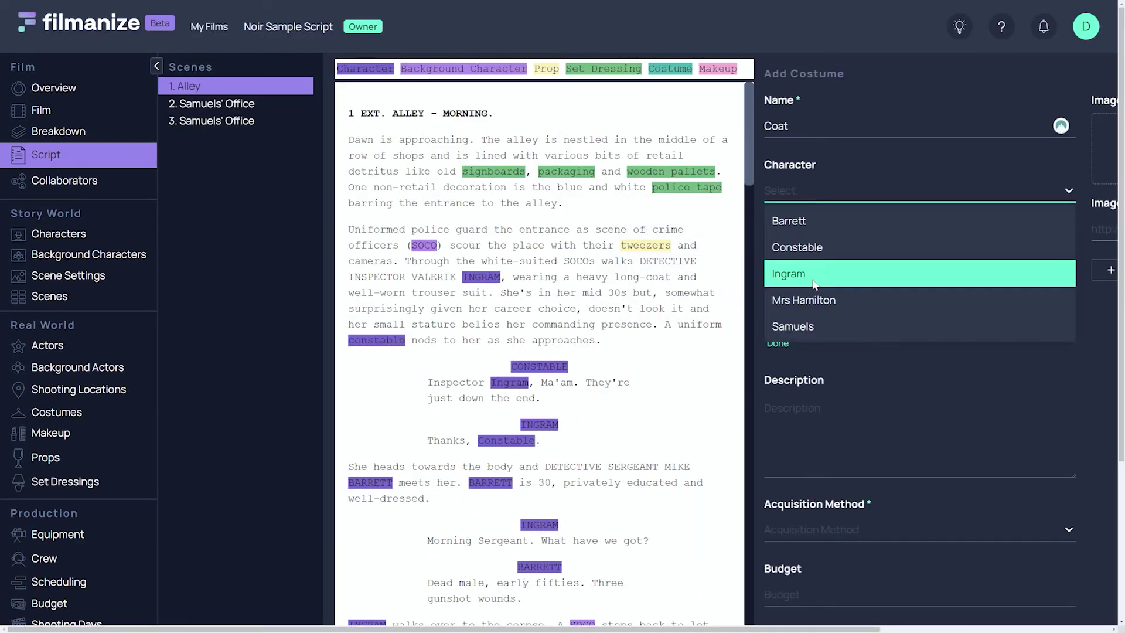
pyautogui.click(812, 279)
pyautogui.click(849, 410)
pyautogui.write('Heavy and long')
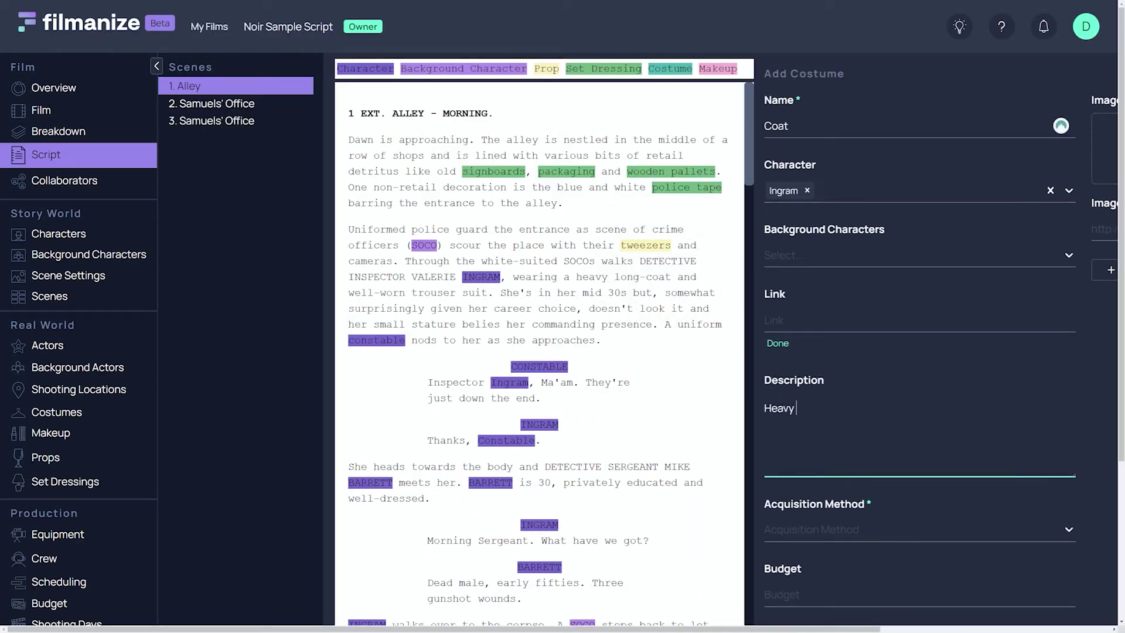
pyautogui.click(821, 527)
pyautogui.click(820, 553)
pyautogui.scroll(-2, 820, 554)
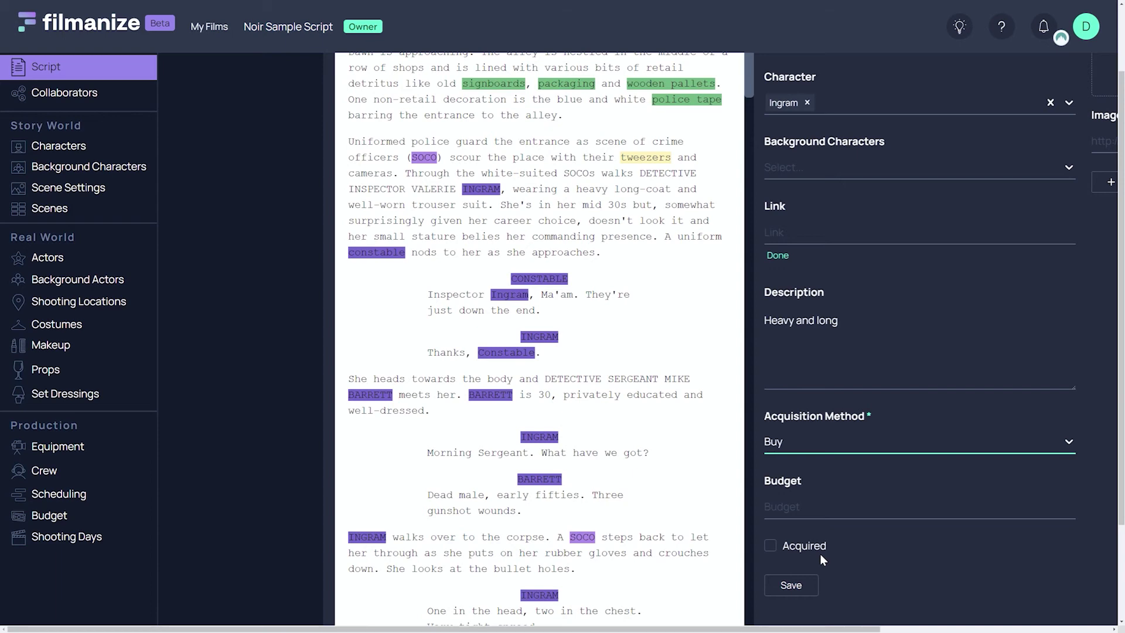
pyautogui.click(788, 585)
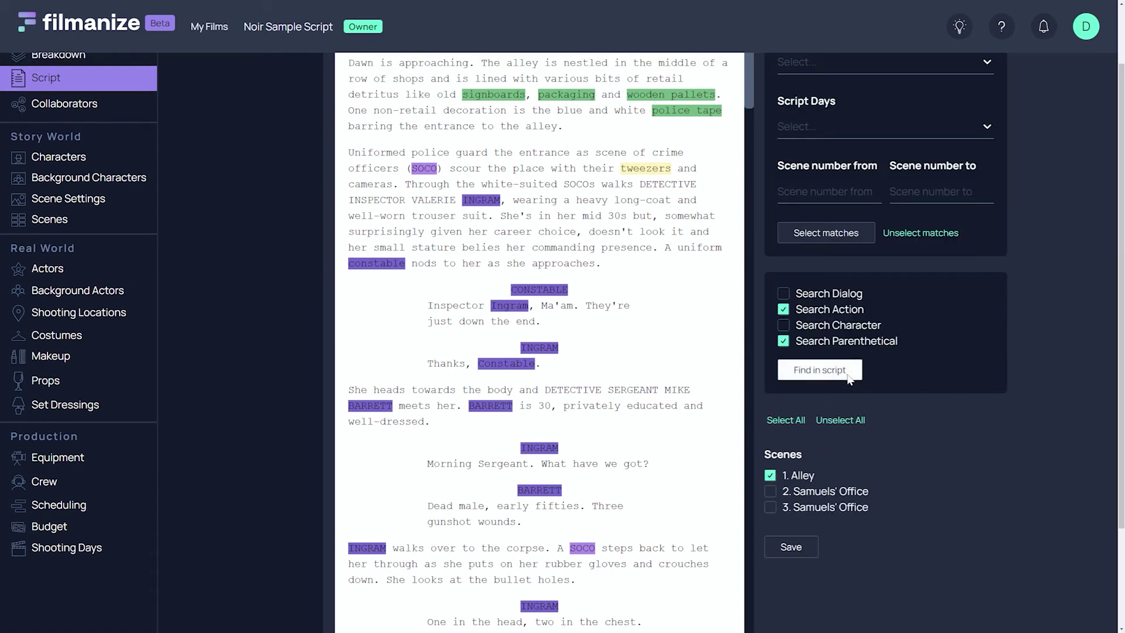
# Step: Search the script for the coat, include scenes 2 and 3 alongside scene 1, and save the costume's scene assignment
pyautogui.click(849, 377)
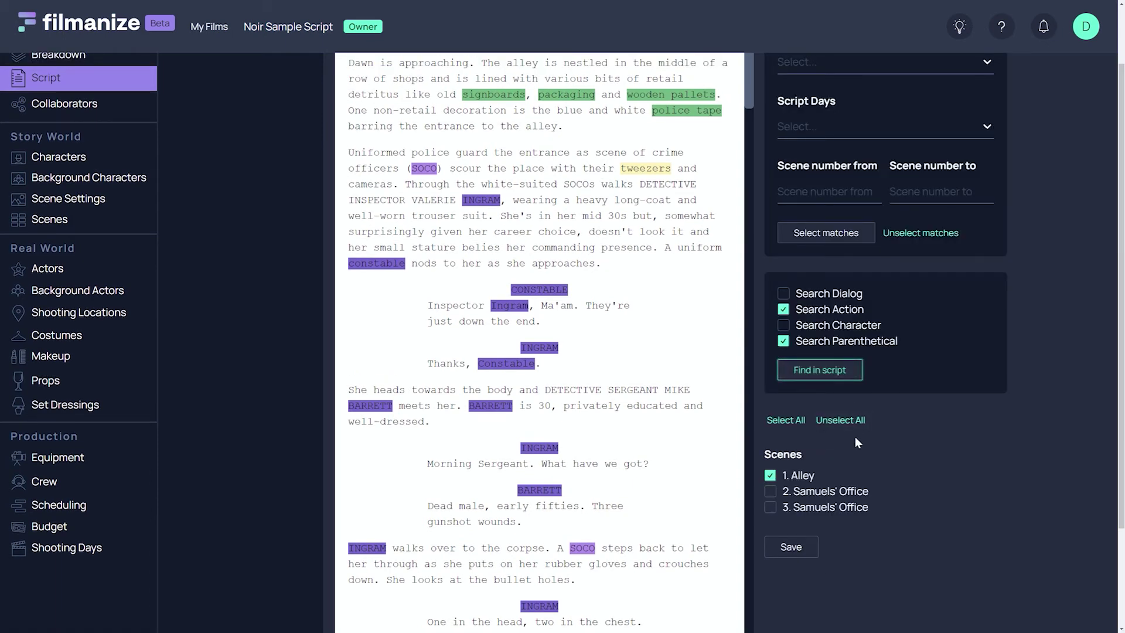
pyautogui.scroll(1, 855, 437)
pyautogui.click(837, 535)
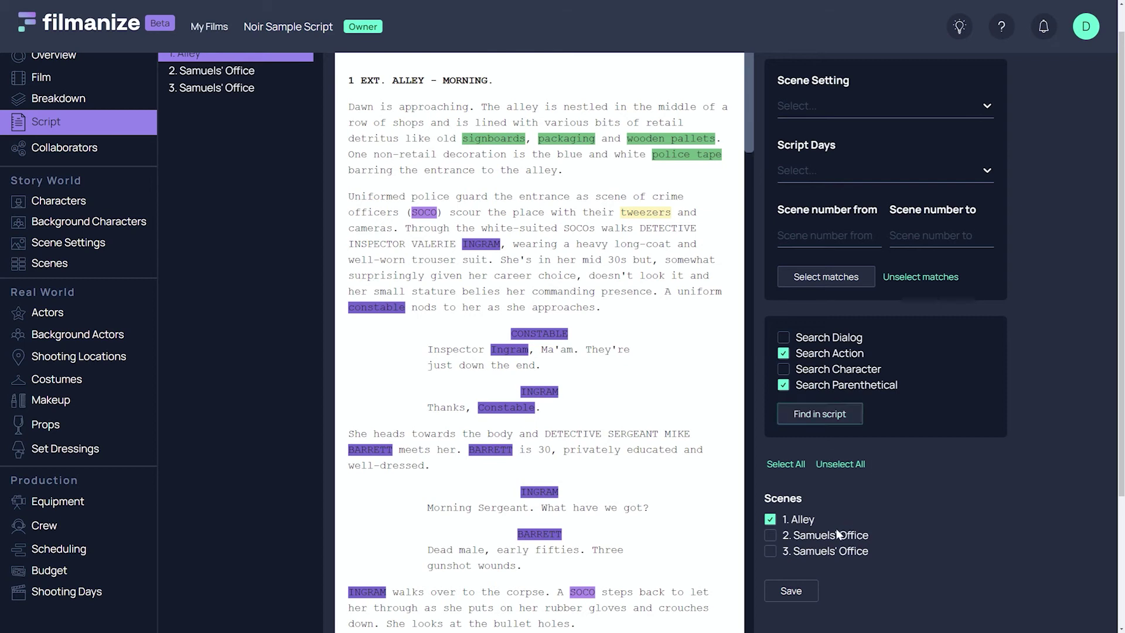
pyautogui.click(814, 552)
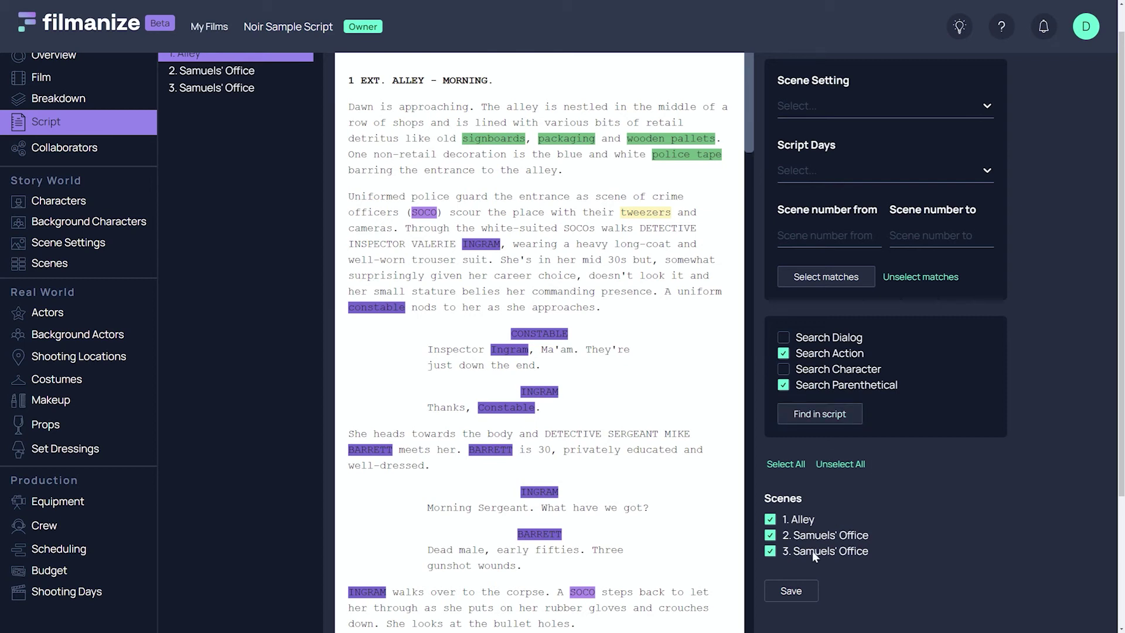
pyautogui.click(792, 591)
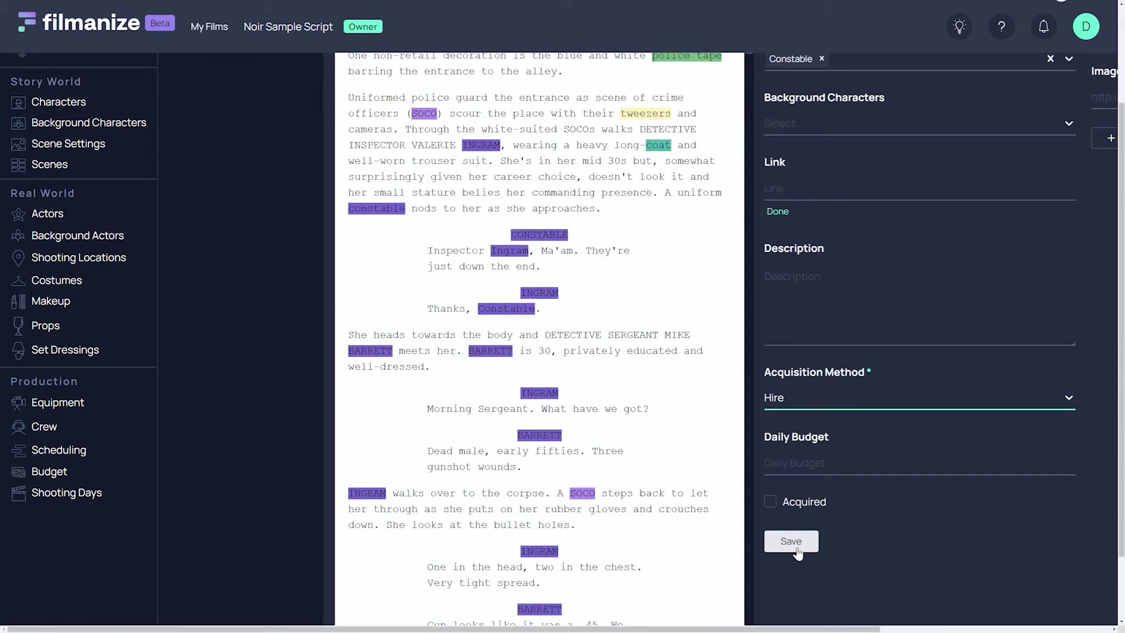
# Step: Save the Constable's uniform costume with the acquisition method Hire, and add the trouser suit as Ingram's costume with its scene assignment
pyautogui.click(795, 539)
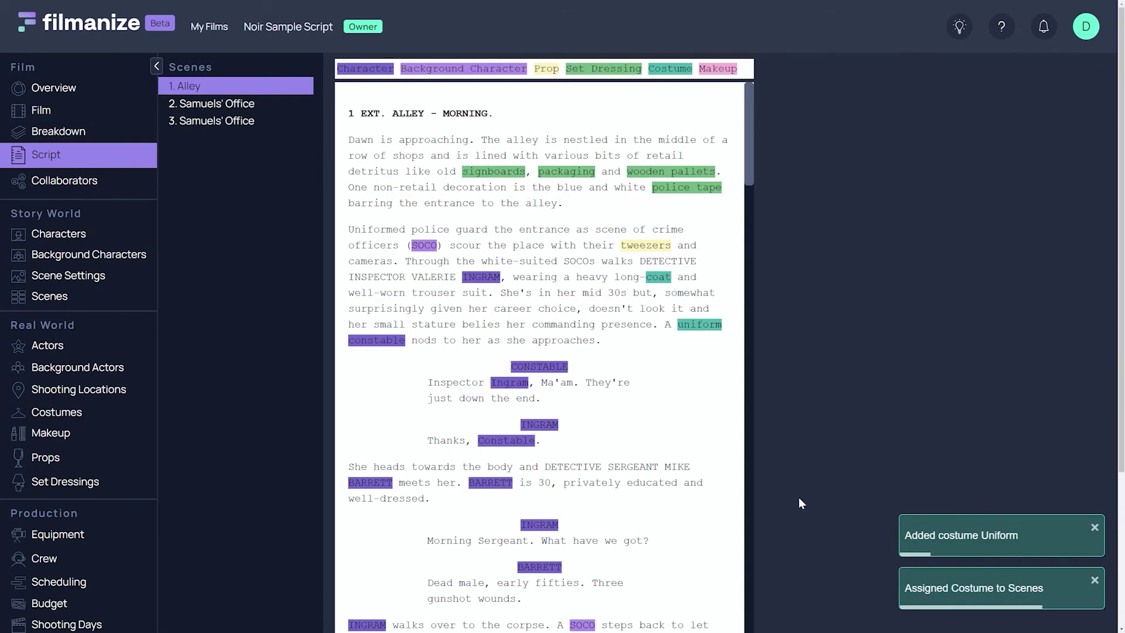
pyautogui.click(810, 191)
pyautogui.click(789, 274)
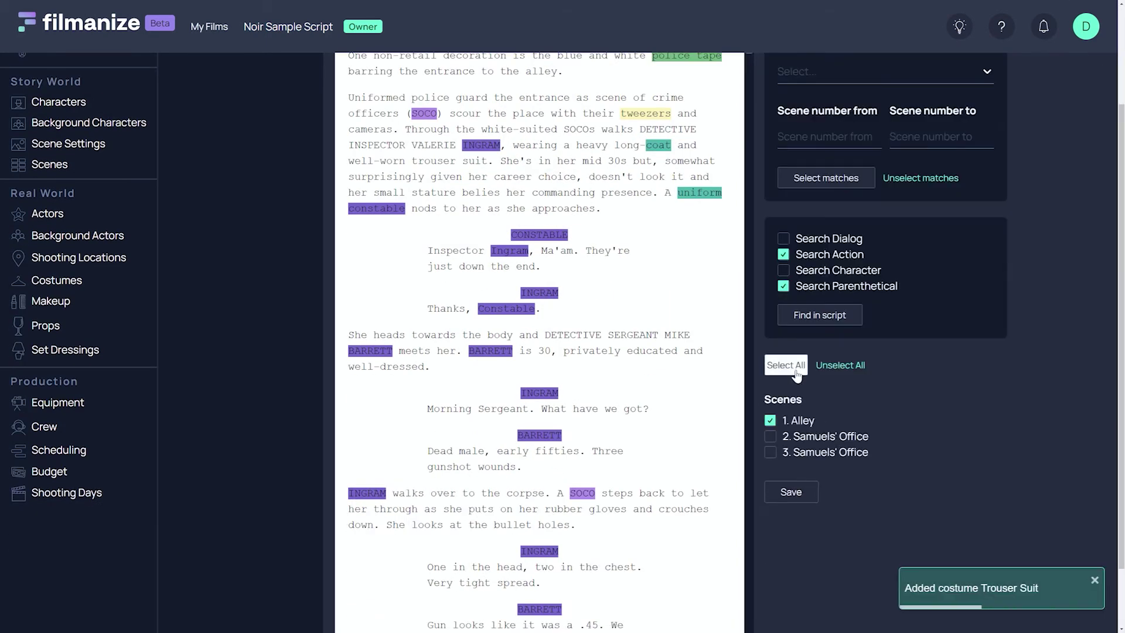
pyautogui.click(793, 490)
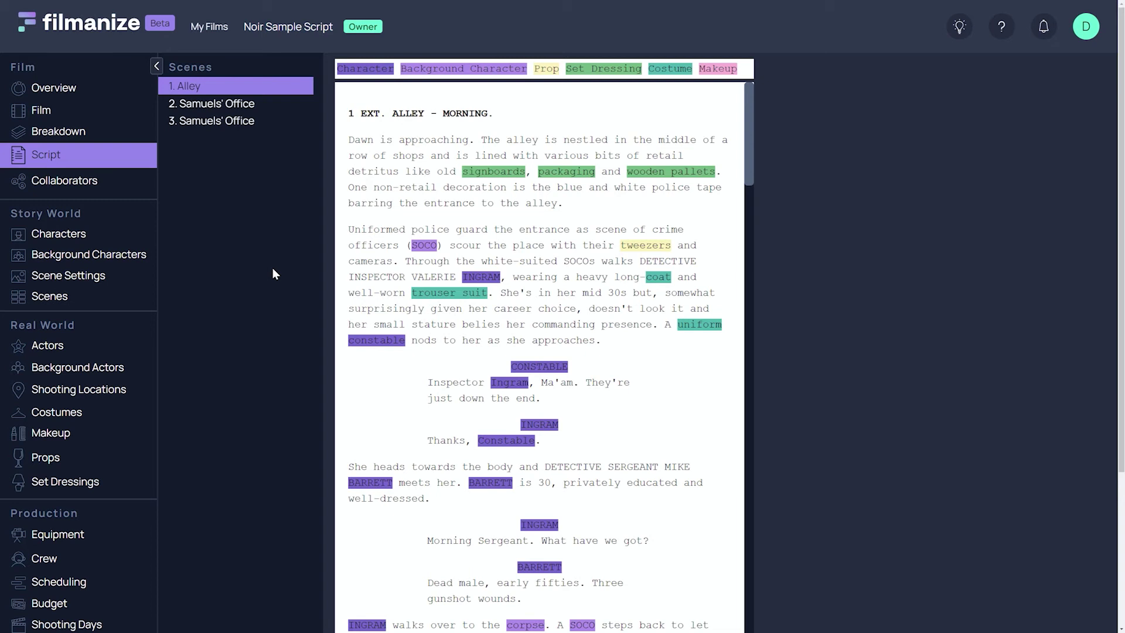
# Step: Edit the character Ingram in the script, setting the gender to Female and narrowing the age range from the 30s preset to 31–37
pyautogui.click(482, 282)
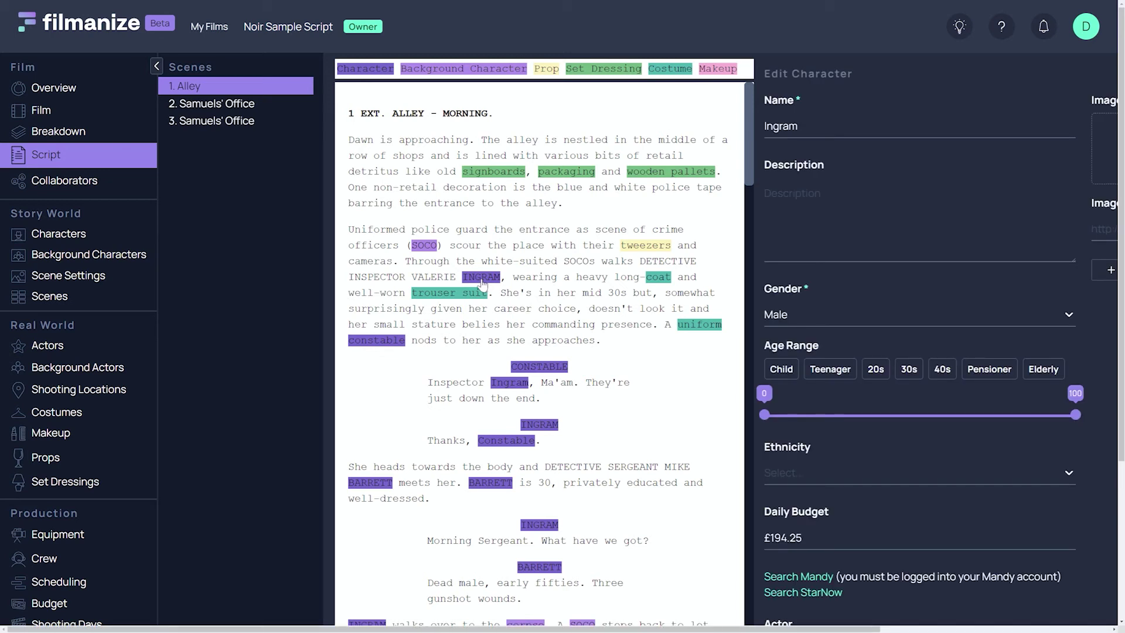
pyautogui.click(832, 320)
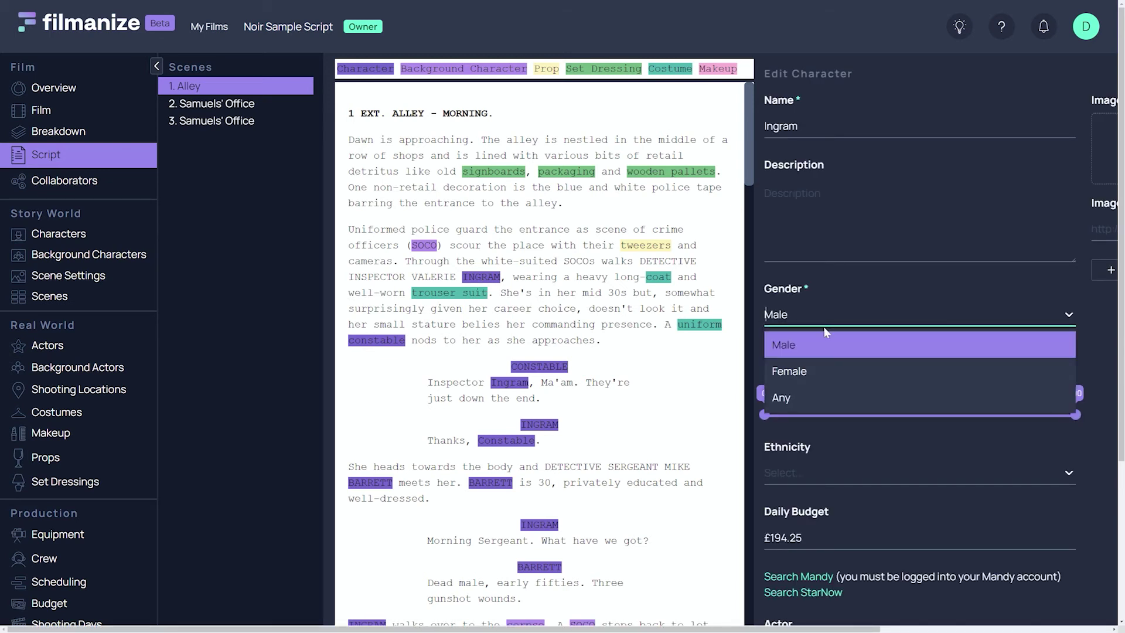
pyautogui.click(822, 370)
pyautogui.click(909, 369)
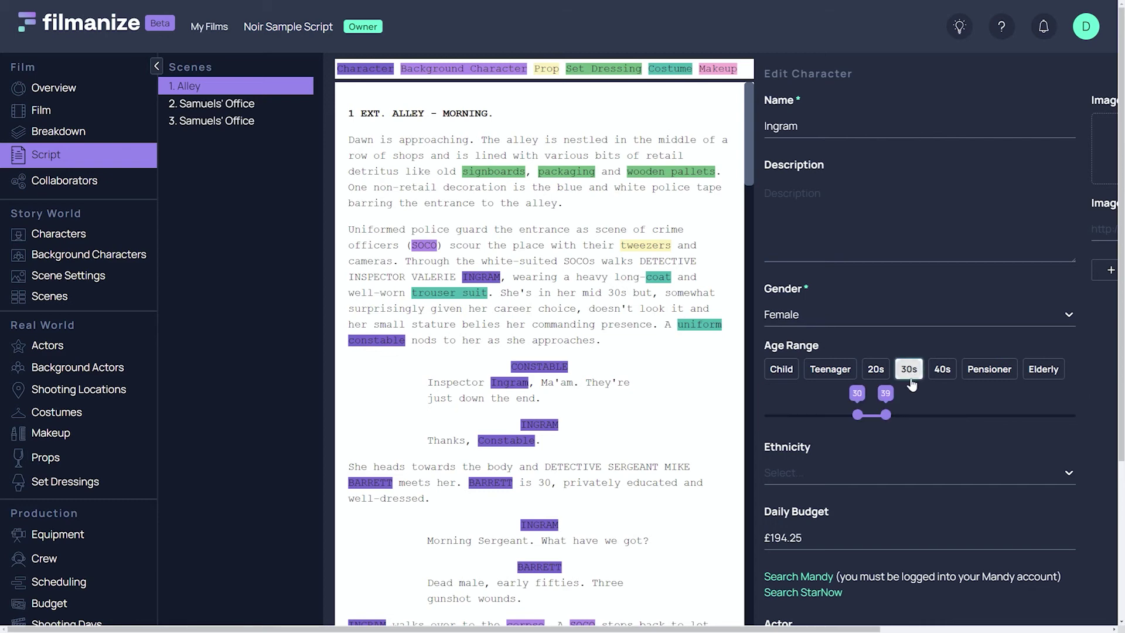
pyautogui.moveTo(885, 414); pyautogui.dragTo(862, 417)
# Step: Describe Ingram as "Shorter than average" and save the character
pyautogui.click(820, 202)
pyautogui.write('Shorter than average')
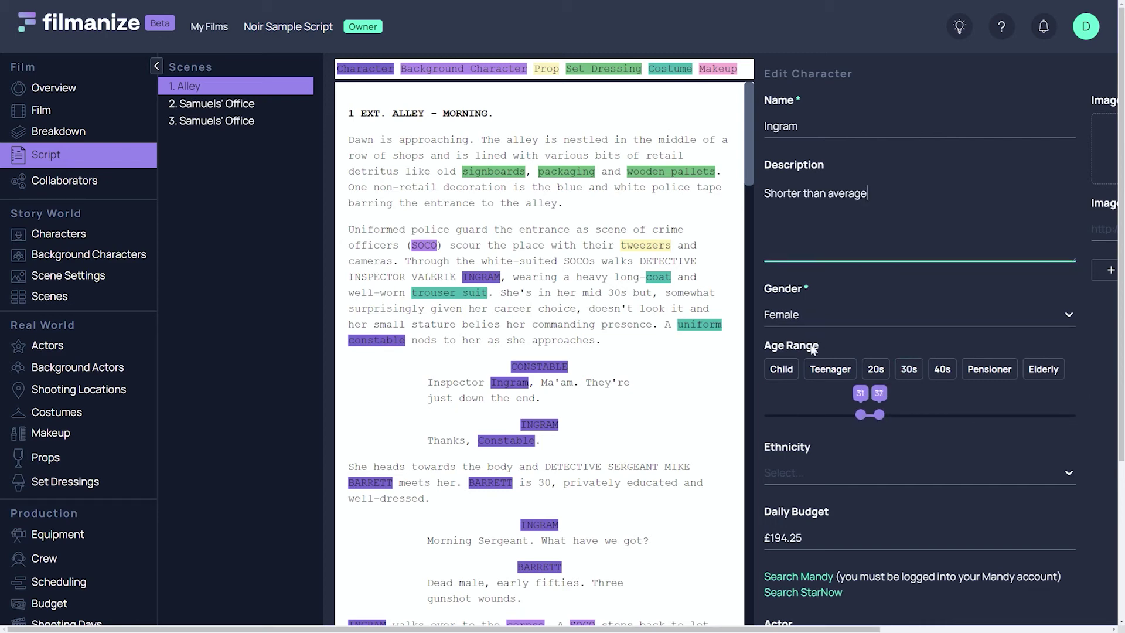
pyautogui.scroll(-2, 803, 384)
pyautogui.scroll(-2, 803, 384)
pyautogui.click(803, 475)
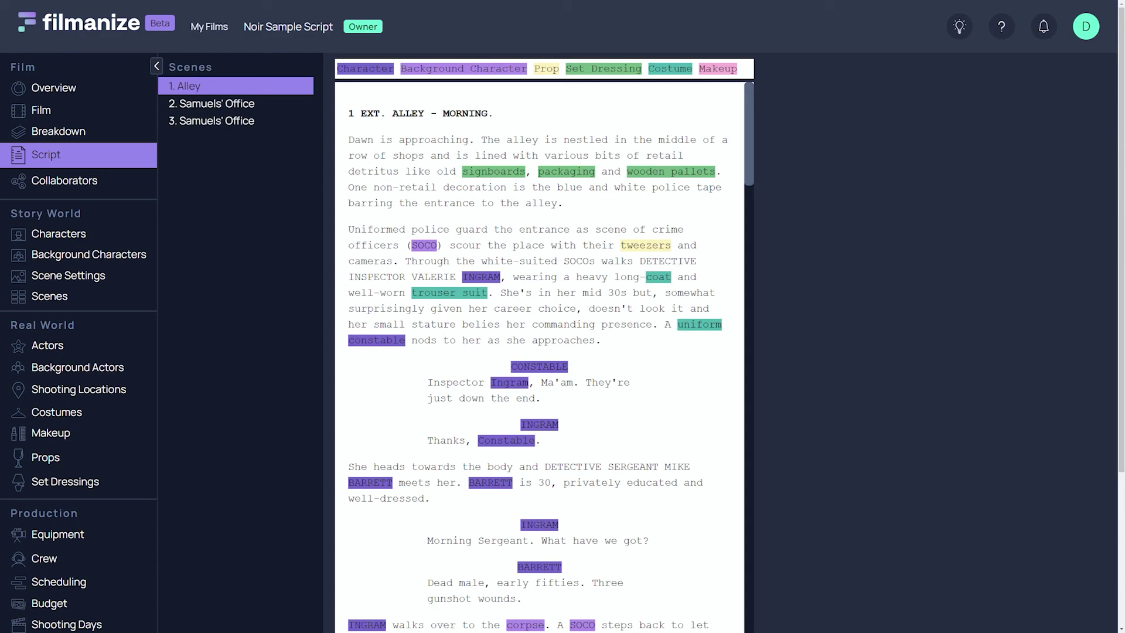
# Step: Tag the rest of the script through scene 3, with purse and latex gloves as costumes, pistol and evidence bag as props, wall safe as set dressing
pyautogui.click(800, 606)
pyautogui.click(800, 400)
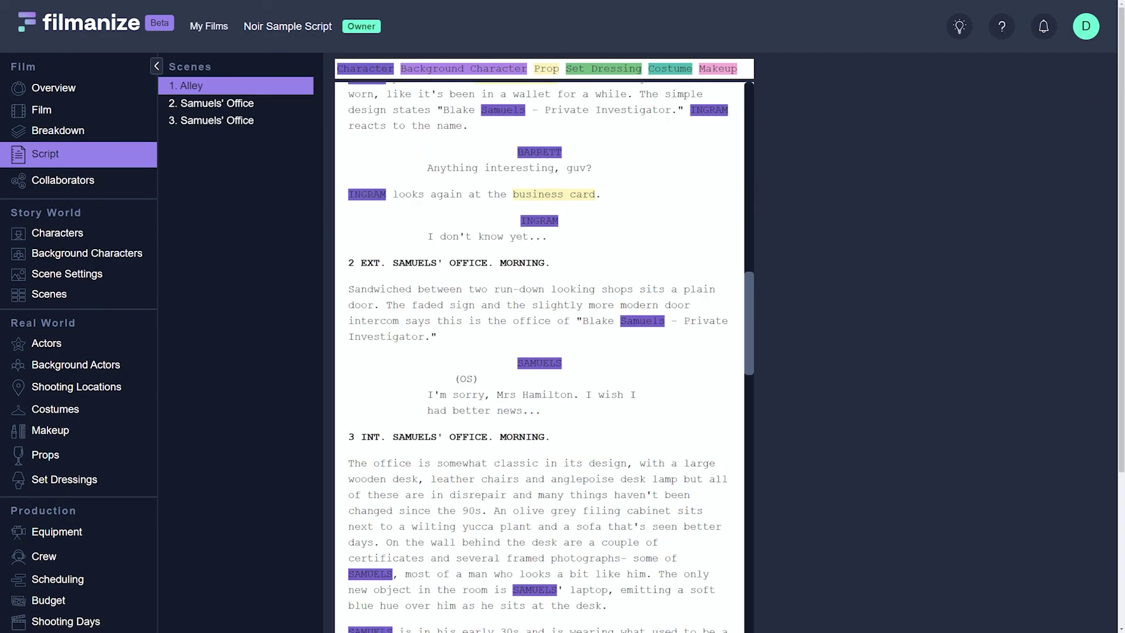
pyautogui.click(828, 464)
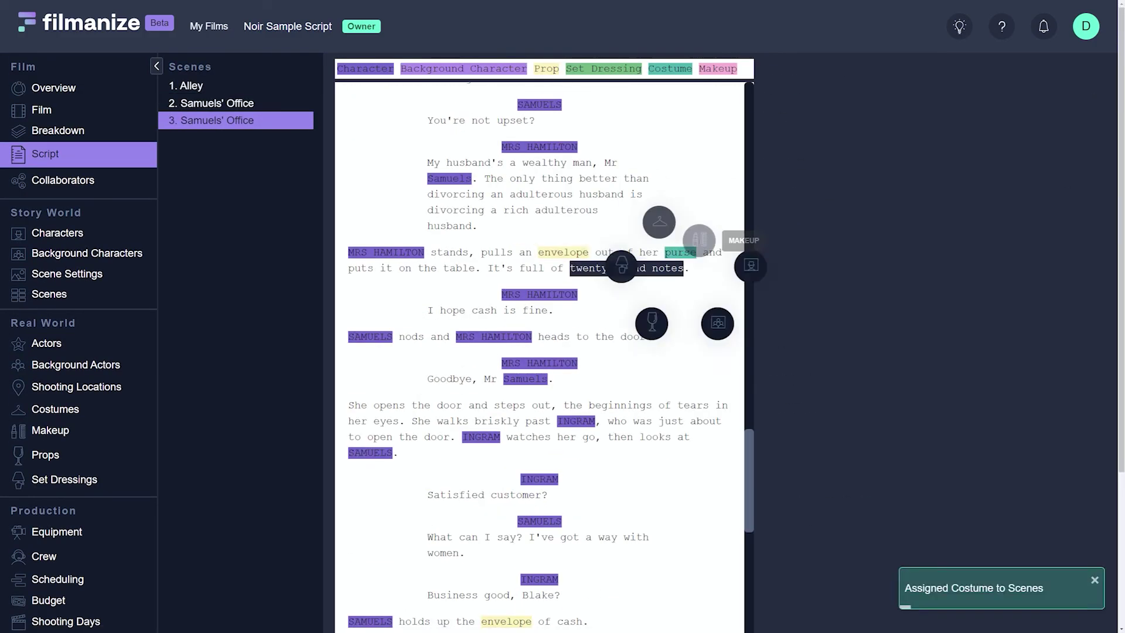
pyautogui.scroll(-10, 539, 352)
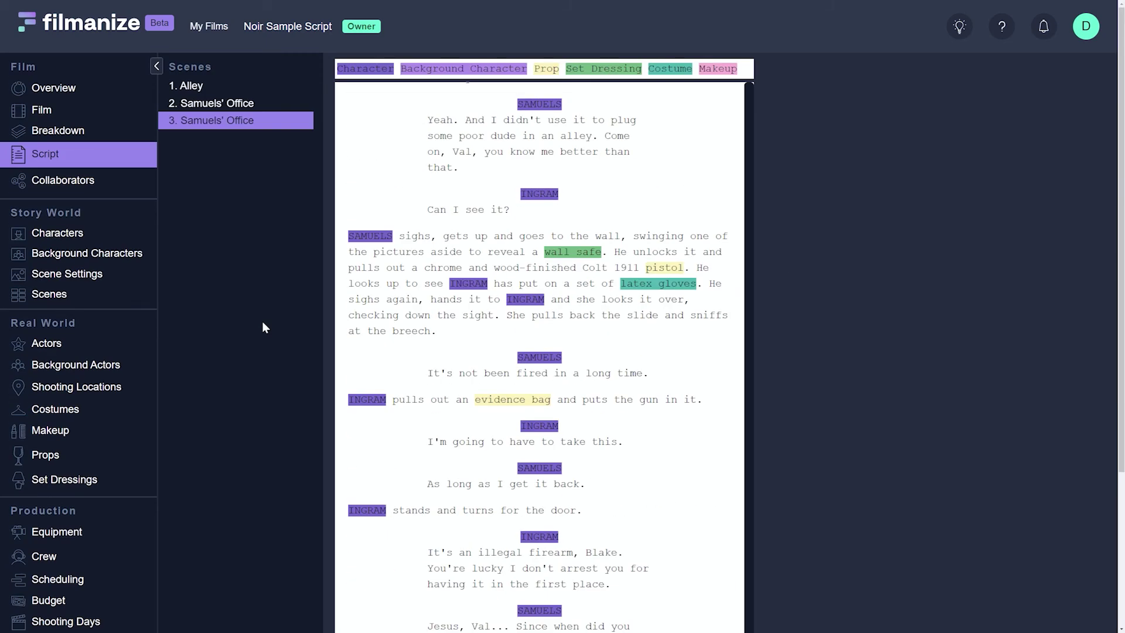
# Step: Review the breakdown of scenes 1 to 3 and download the breakdown from its overview as a PDF
pyautogui.click(103, 141)
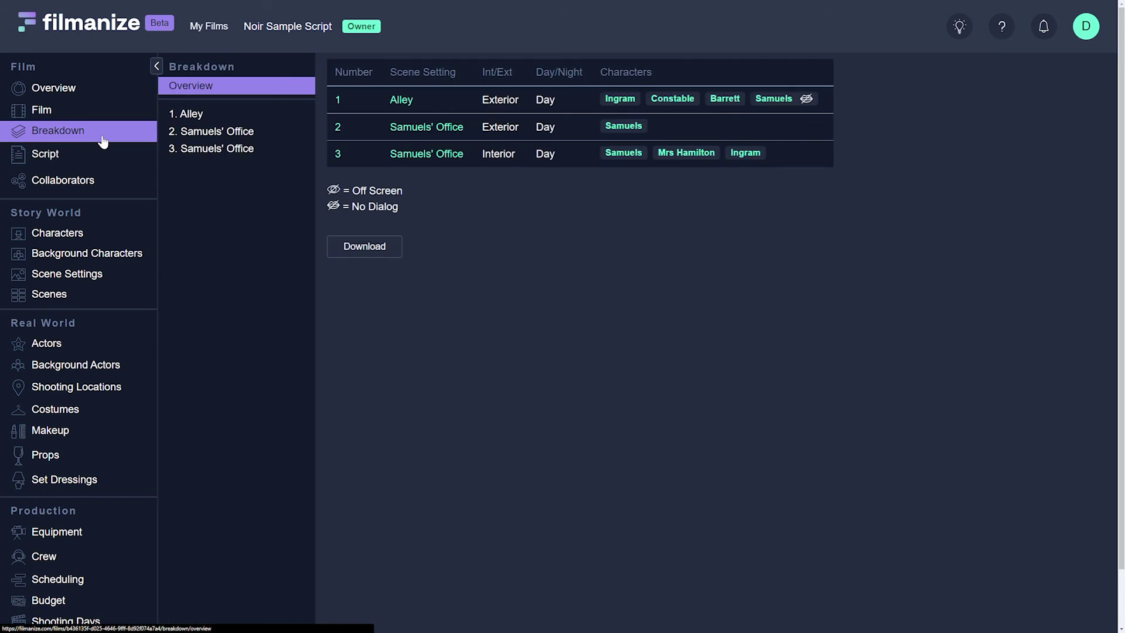
pyautogui.click(194, 114)
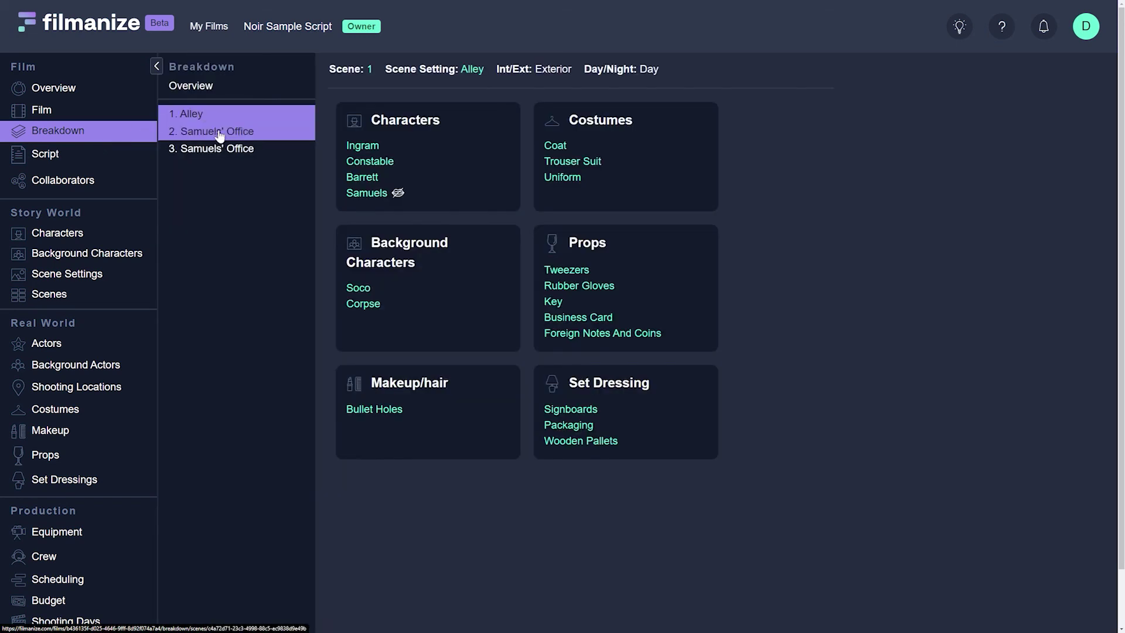
pyautogui.click(220, 137)
pyautogui.click(230, 154)
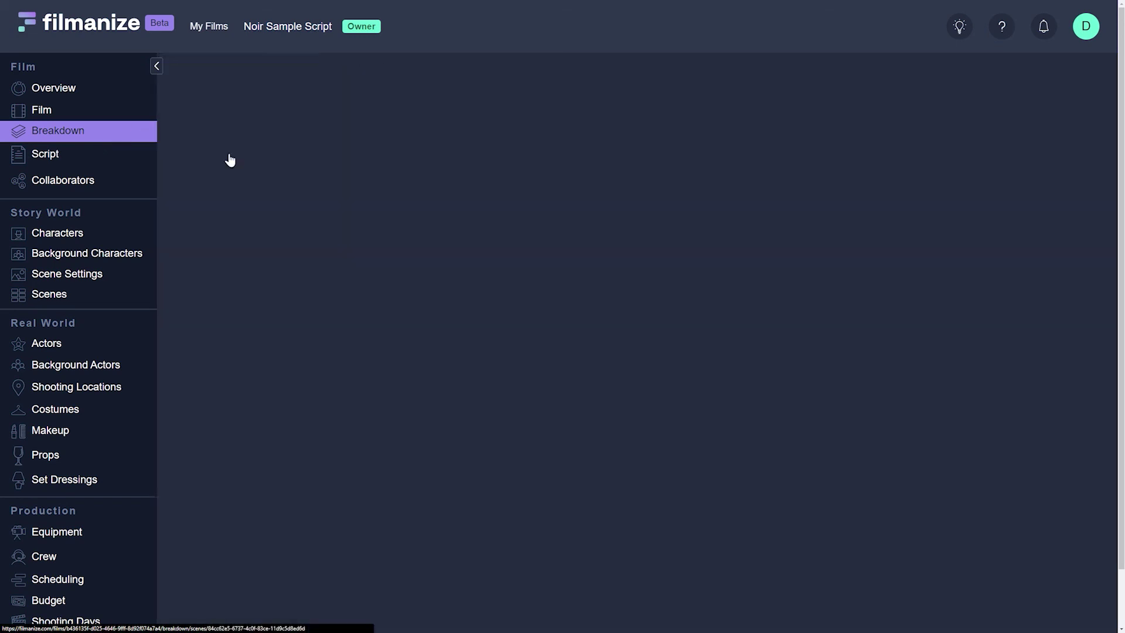
pyautogui.click(207, 87)
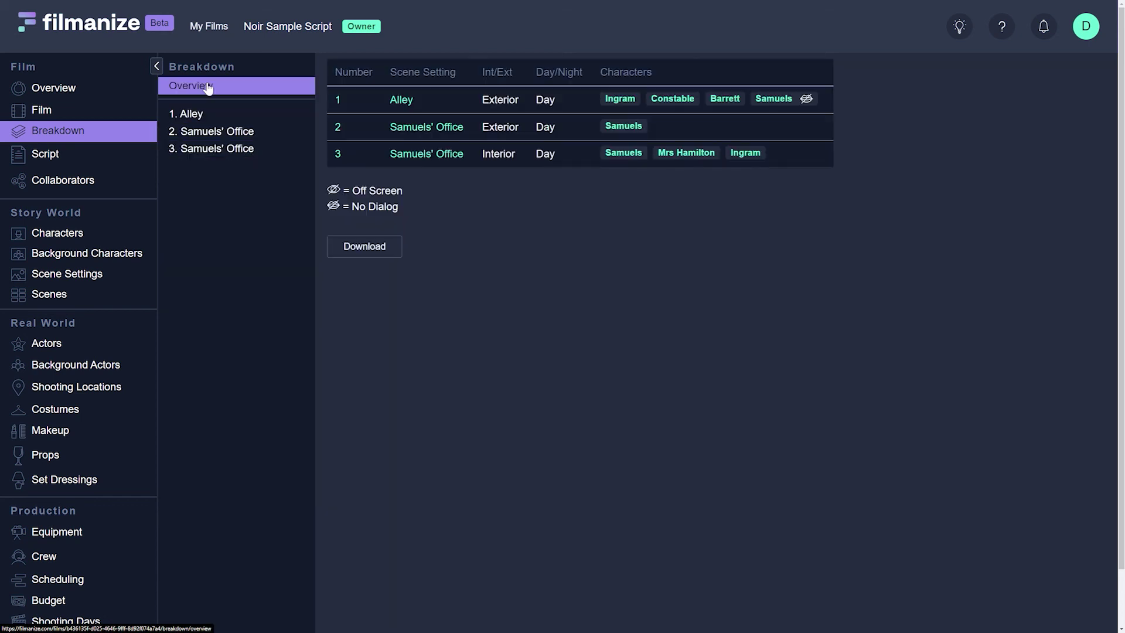
pyautogui.click(366, 248)
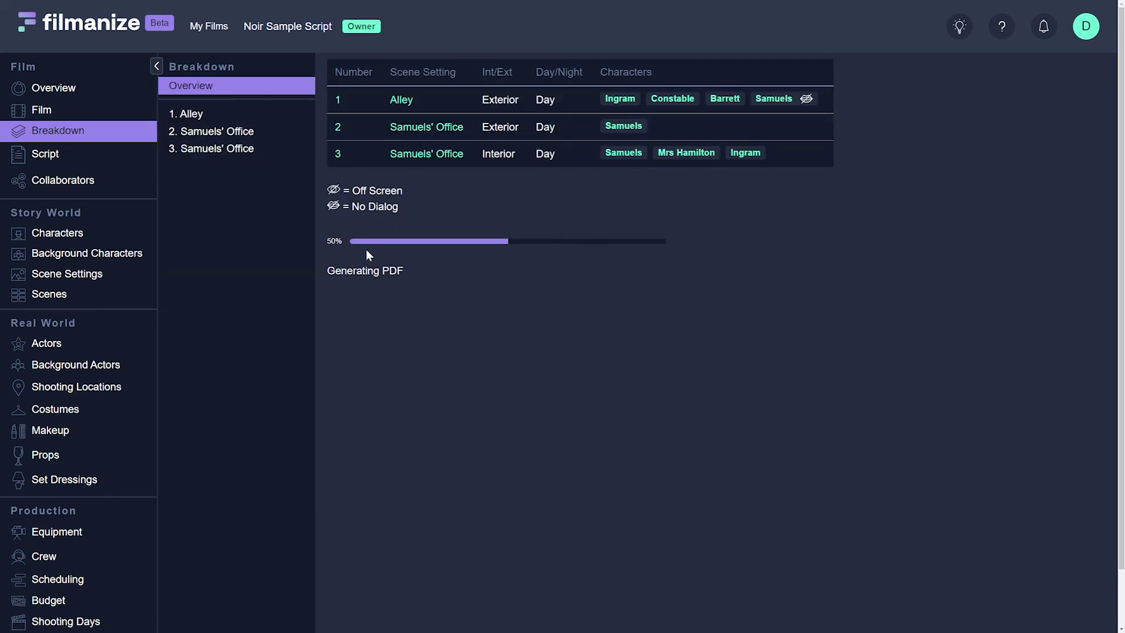